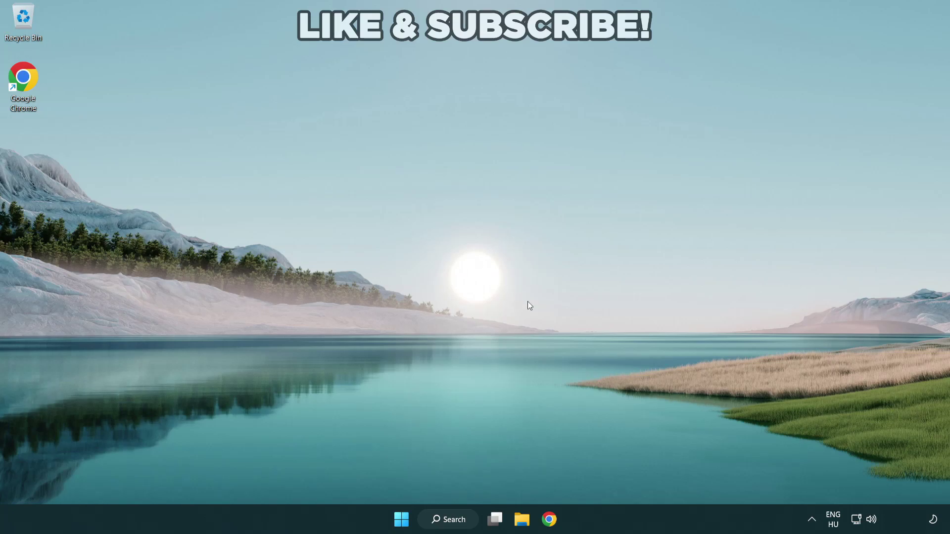
# Step: Switch the sound output from CABLE Input to Speakers (High Definition Audio Device) in Quick Settings
pyautogui.click(872, 520)
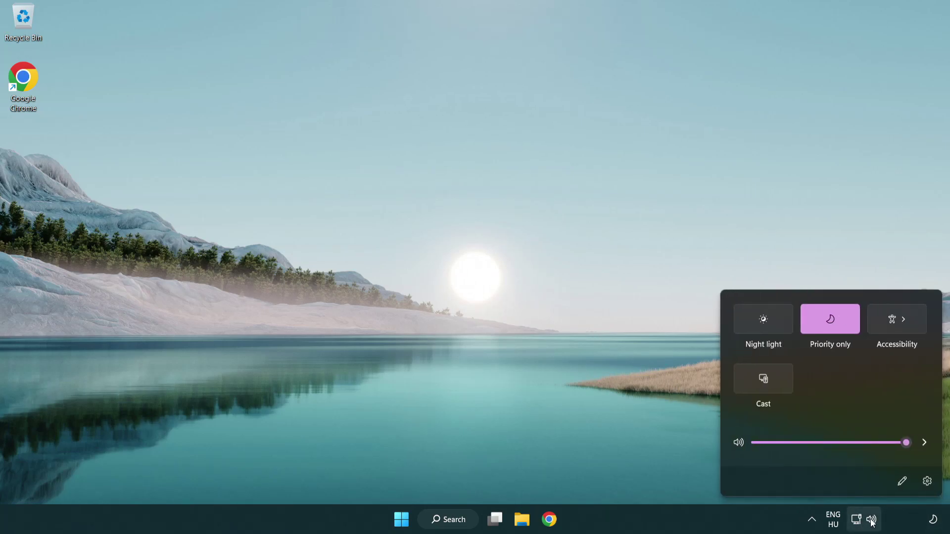
pyautogui.click(925, 443)
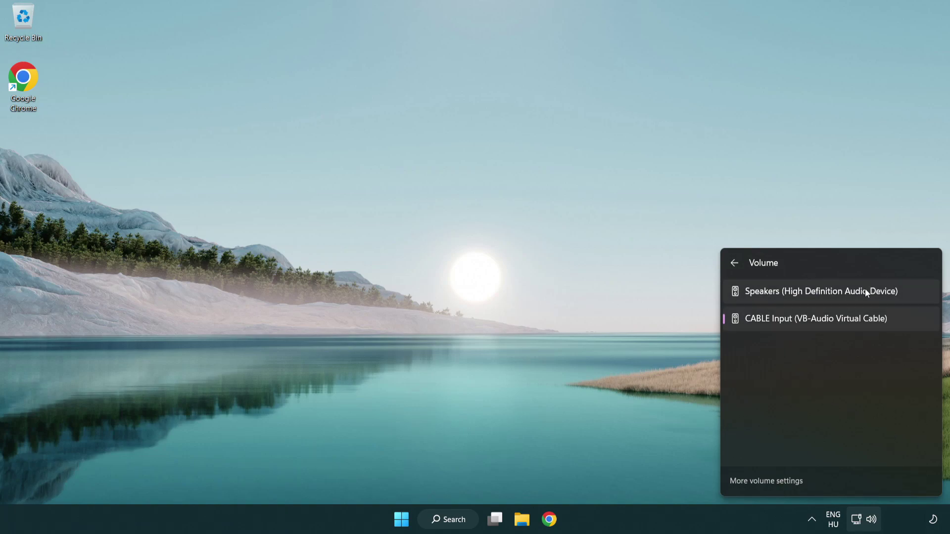
pyautogui.click(911, 295)
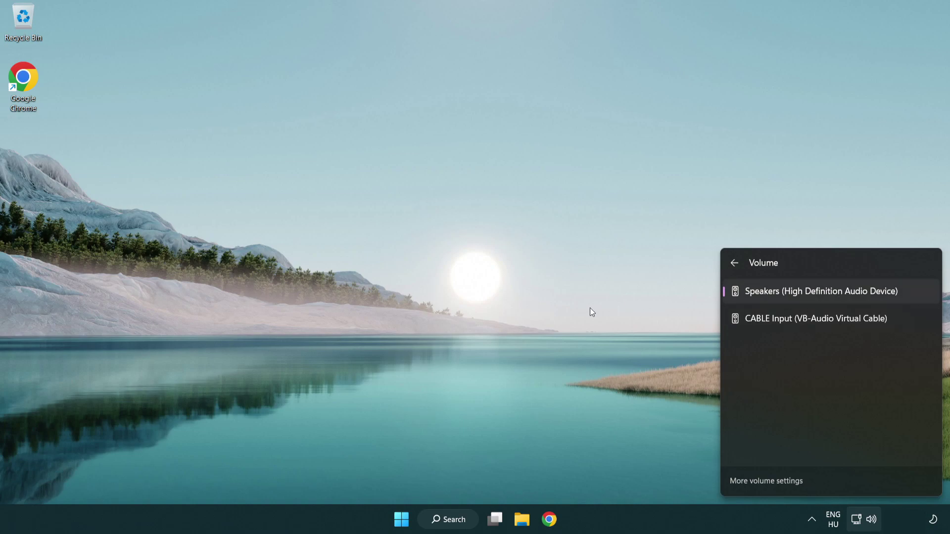
pyautogui.click(500, 286)
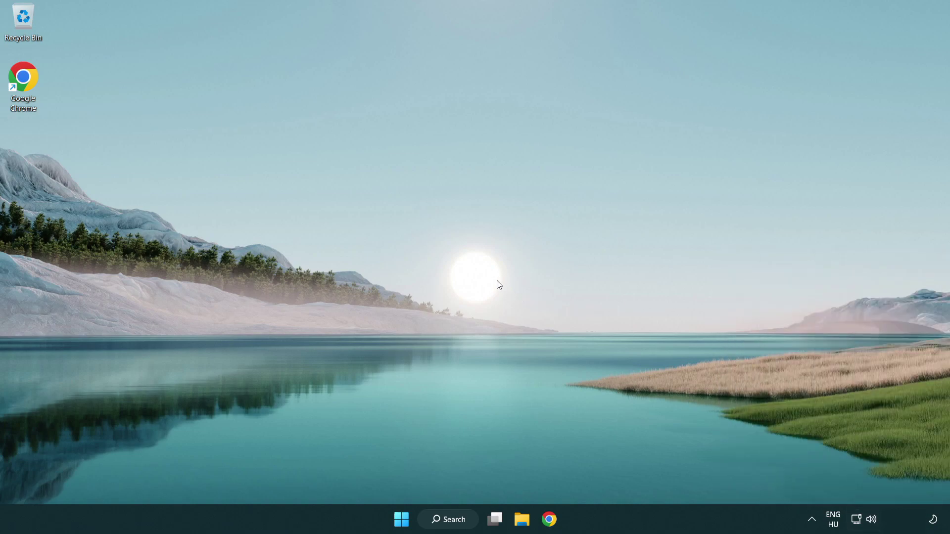
# Step: Reset sound devices and app volumes to defaults in the Volume mixer, then close Settings
pyautogui.rightClick(872, 520)
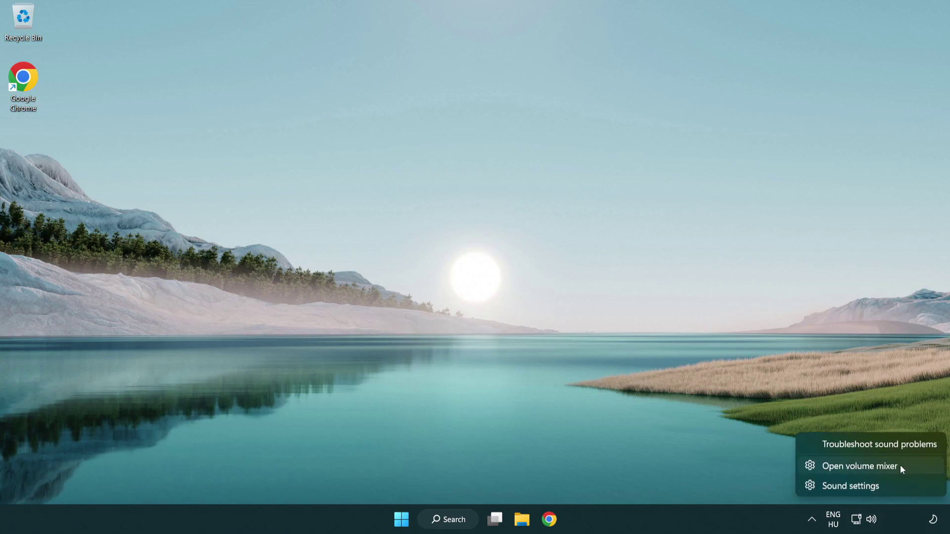
pyautogui.click(917, 470)
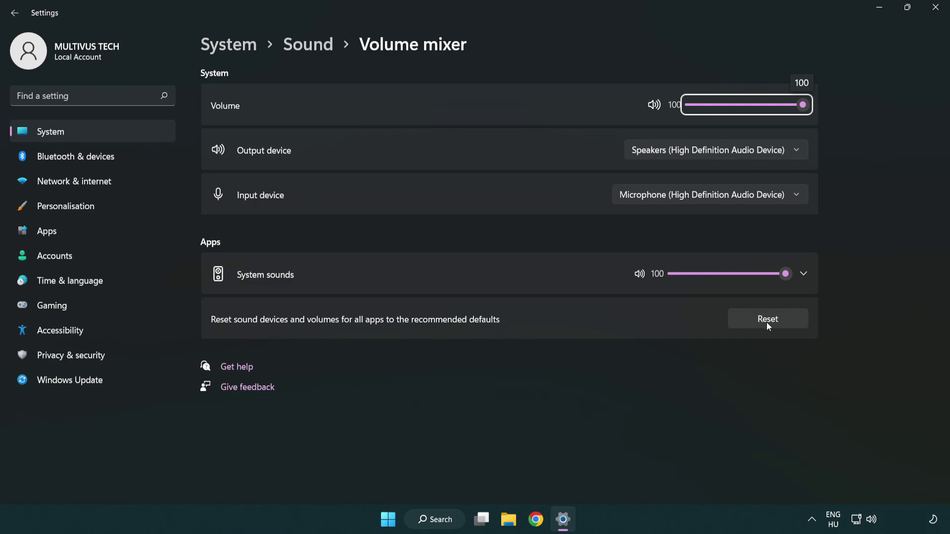
pyautogui.click(794, 323)
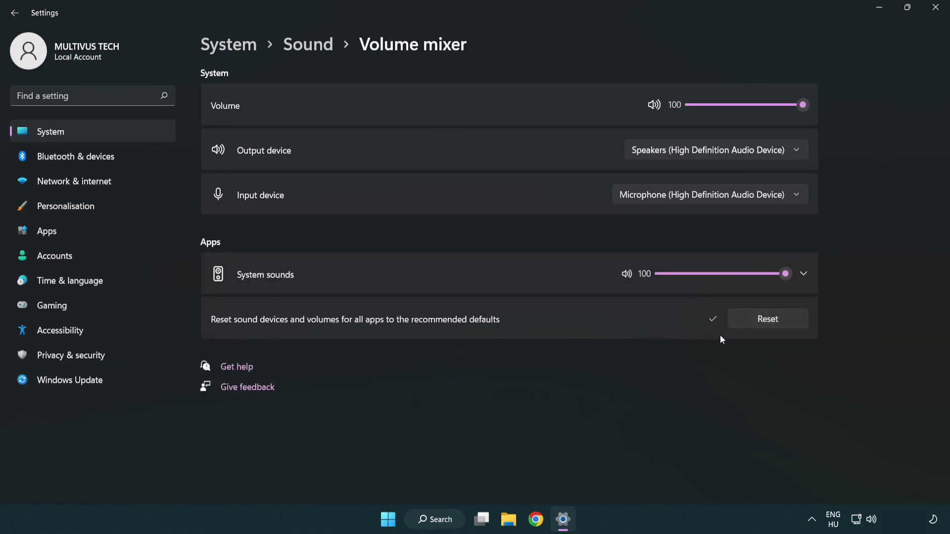
pyautogui.click(939, 9)
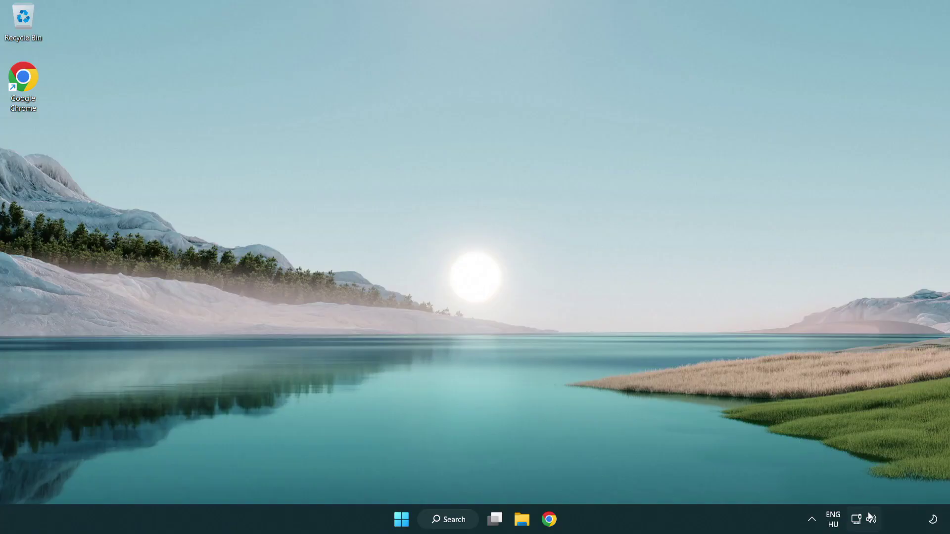
# Step: Open Sound settings, raise the output volume to 100 and scroll down to Advanced
pyautogui.rightClick(871, 520)
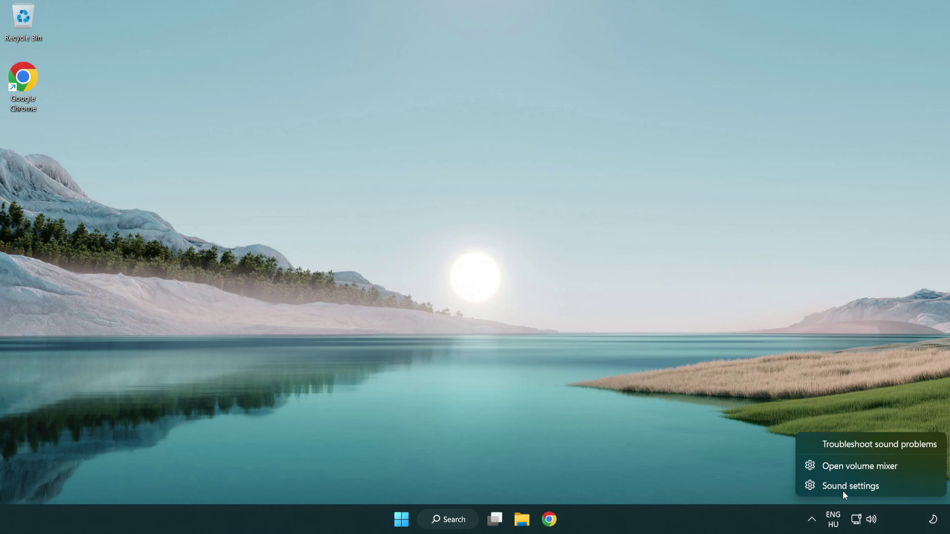
pyautogui.click(909, 490)
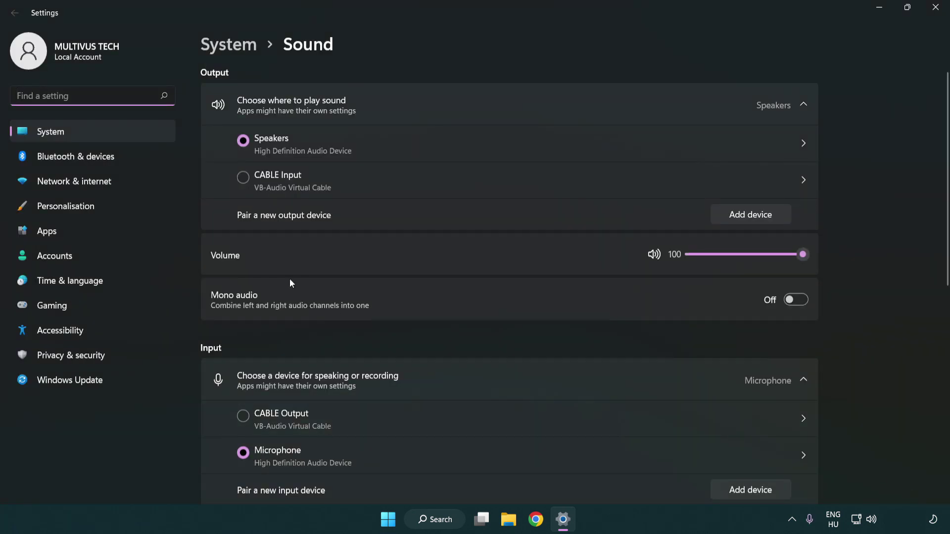
pyautogui.moveTo(764, 254); pyautogui.dragTo(848, 253)
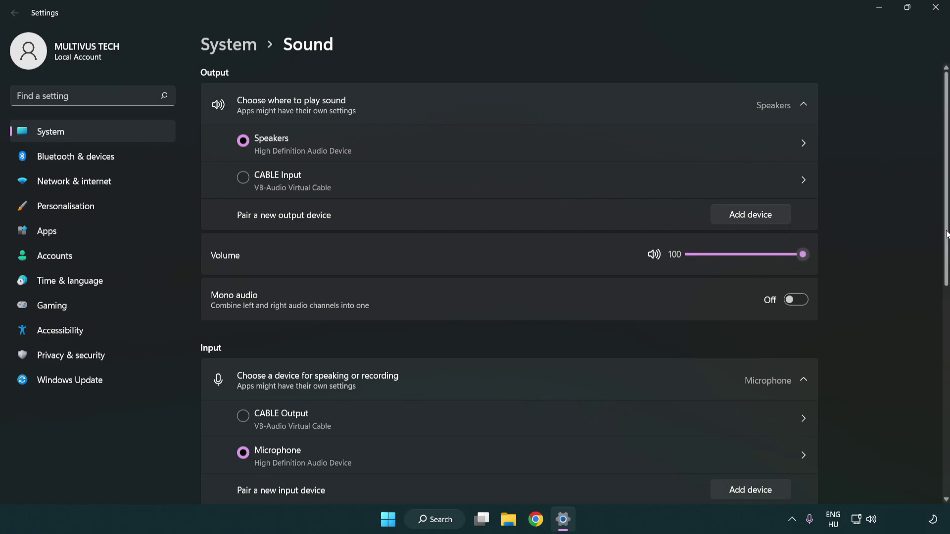
pyautogui.scroll(-5, 947, 233)
pyautogui.scroll(-2, 947, 233)
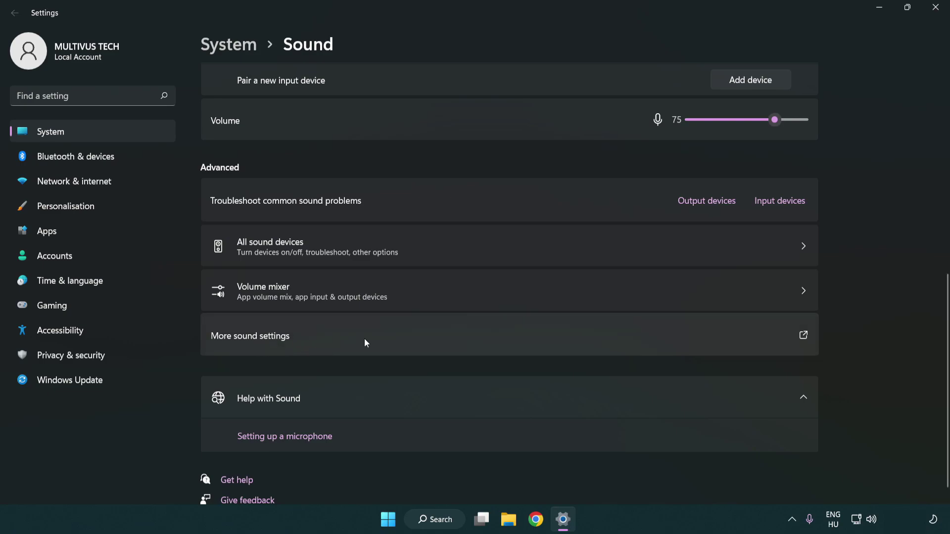
# Step: Disable the CABLE Input playback device in the classic Sound dialog
pyautogui.click(365, 342)
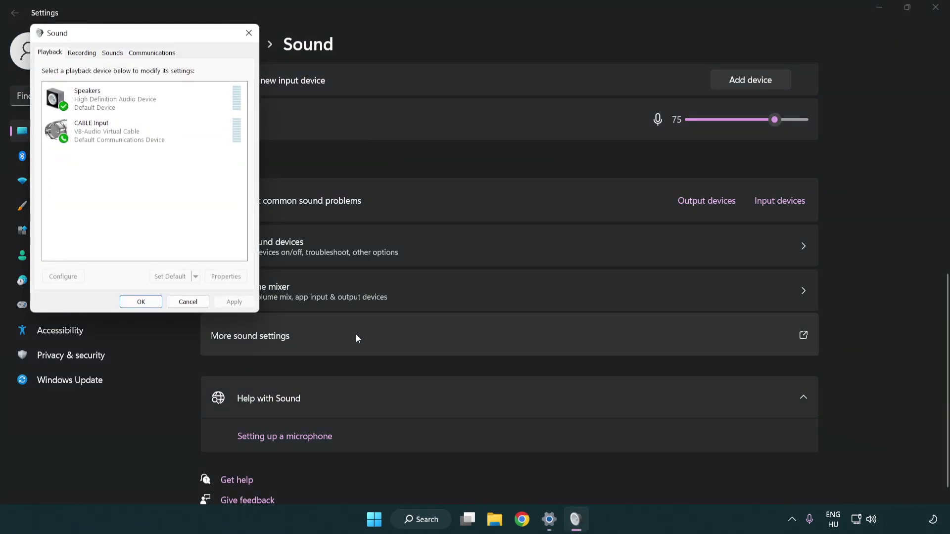
pyautogui.moveTo(173, 34); pyautogui.dragTo(488, 124)
pyautogui.click(456, 228)
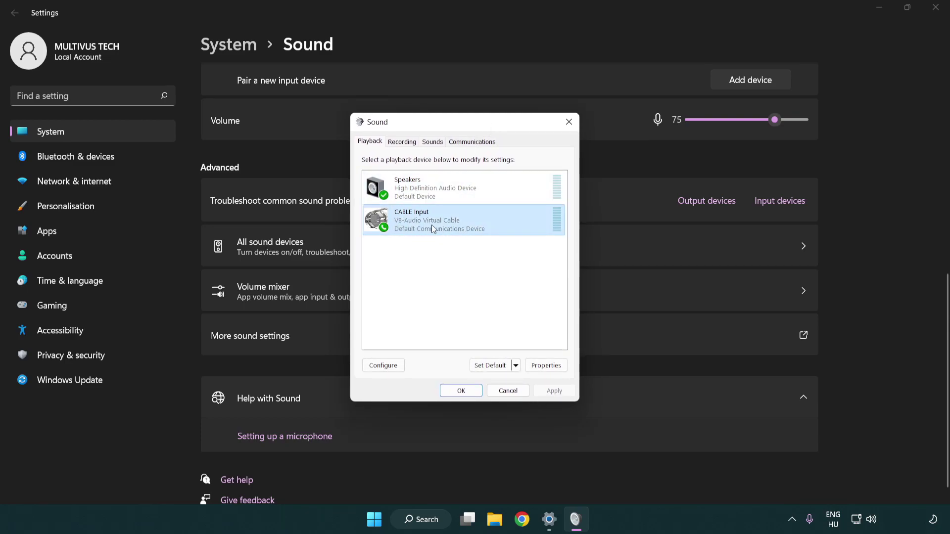
pyautogui.rightClick(431, 225)
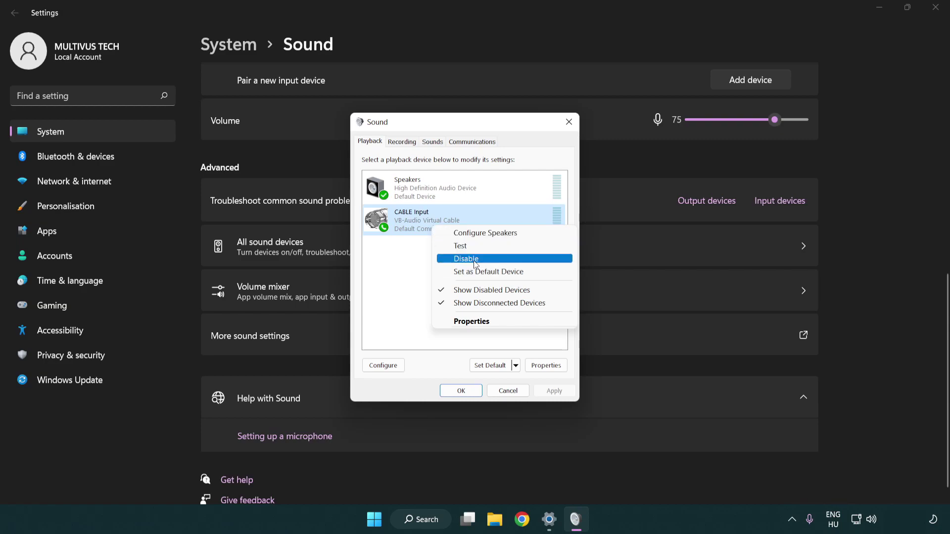
pyautogui.click(491, 263)
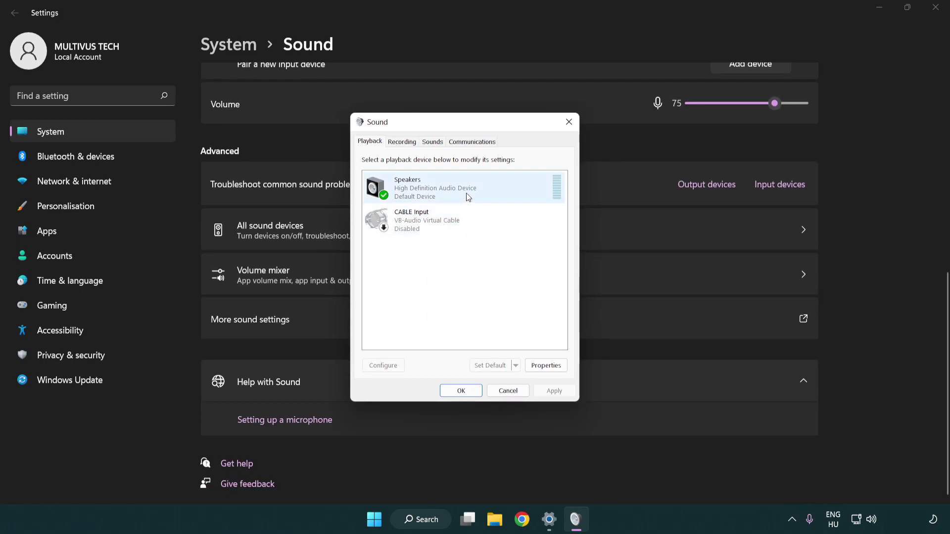
# Step: Set up the Speakers as 7.1 Surround, keeping the optional and full-range speakers
pyautogui.rightClick(484, 192)
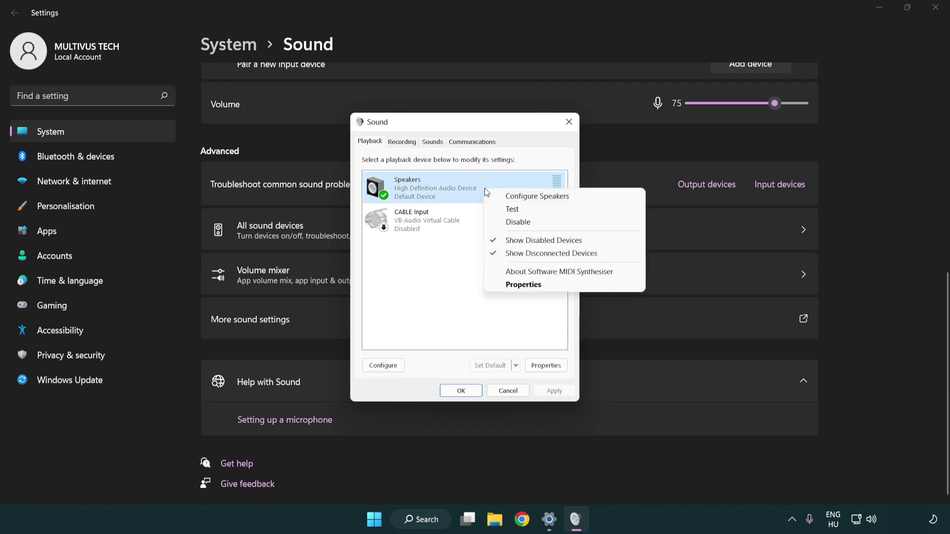
pyautogui.click(522, 198)
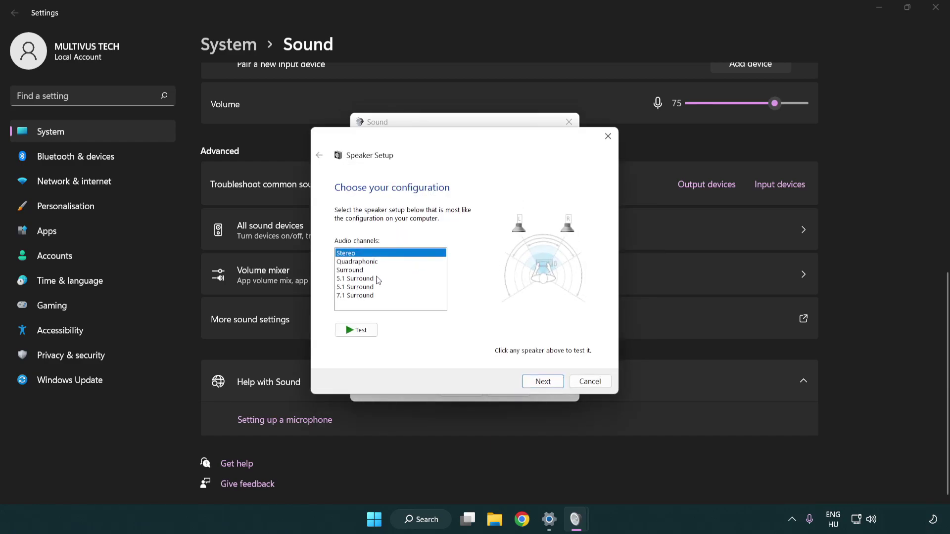
pyautogui.moveTo(377, 278); pyautogui.dragTo(377, 299)
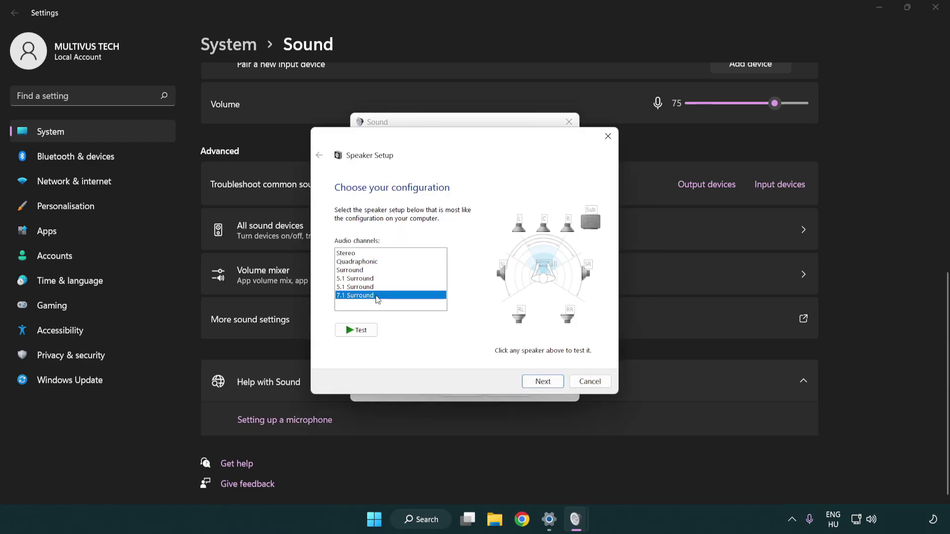
pyautogui.click(530, 382)
pyautogui.click(542, 382)
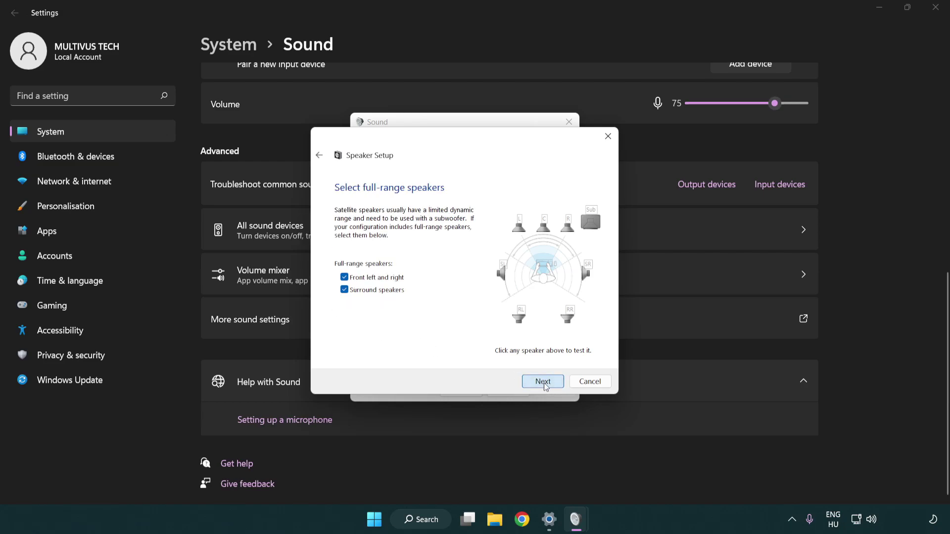
pyautogui.click(530, 379)
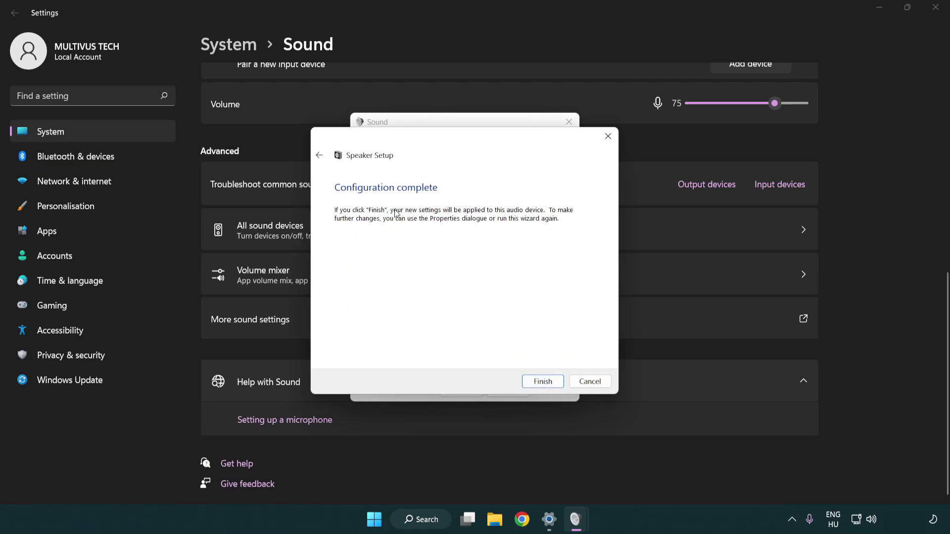
pyautogui.click(543, 381)
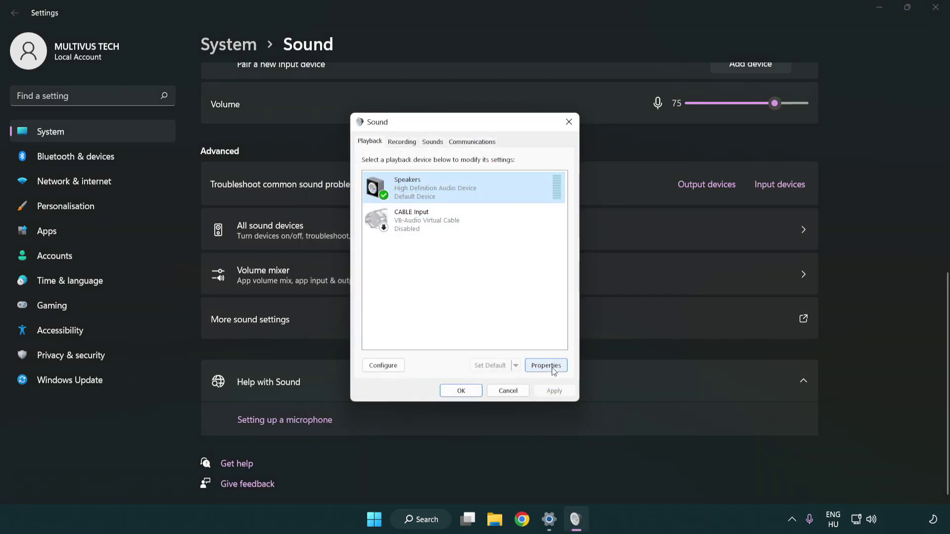
# Step: Turn off all audio enhancements in Speakers Properties
pyautogui.click(553, 366)
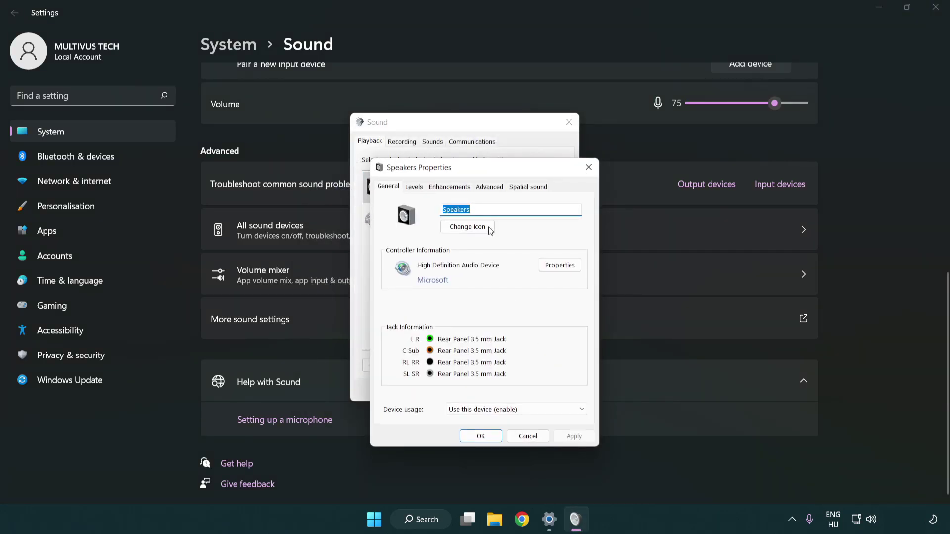
pyautogui.moveTo(479, 170); pyautogui.dragTo(464, 130)
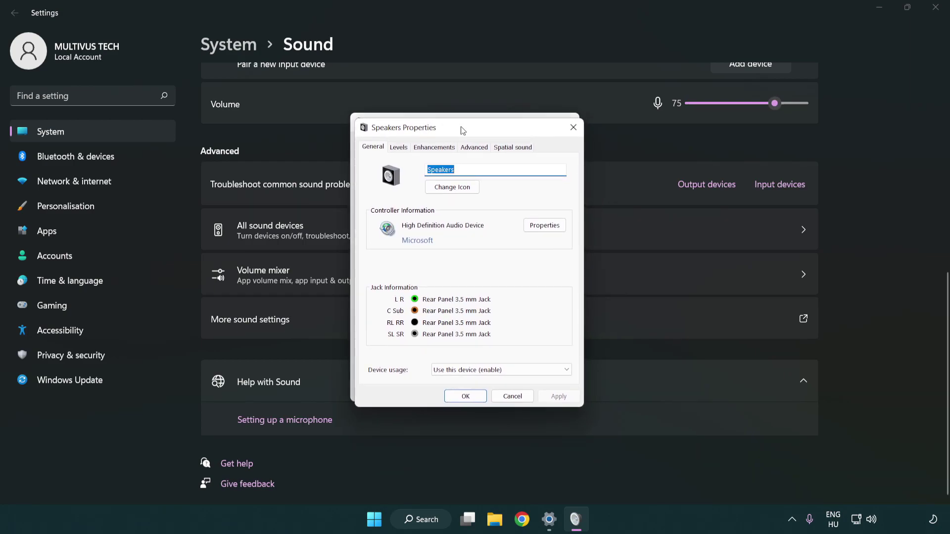
pyautogui.click(435, 147)
pyautogui.click(375, 198)
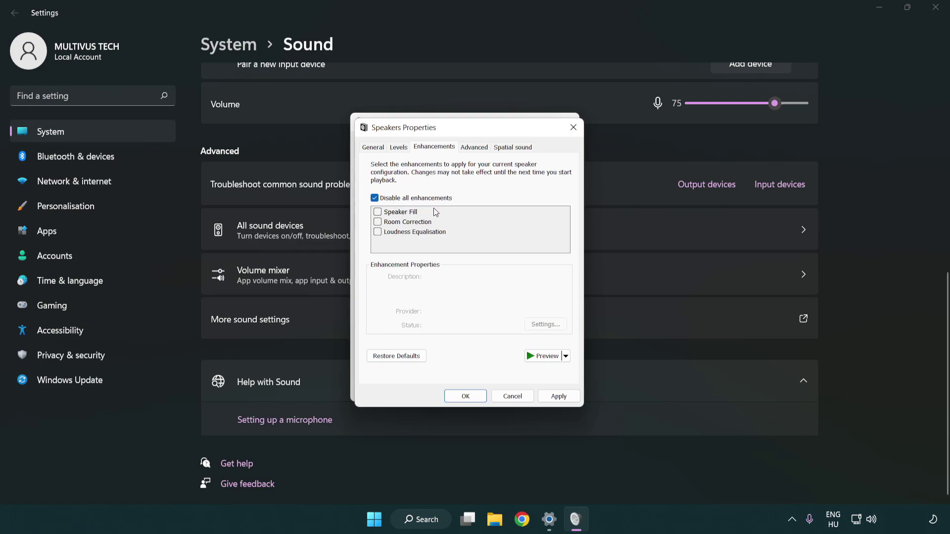
# Step: Apply the 16 bit, 48000 Hz (DVD Quality) default format and close both sound dialogs
pyautogui.click(476, 148)
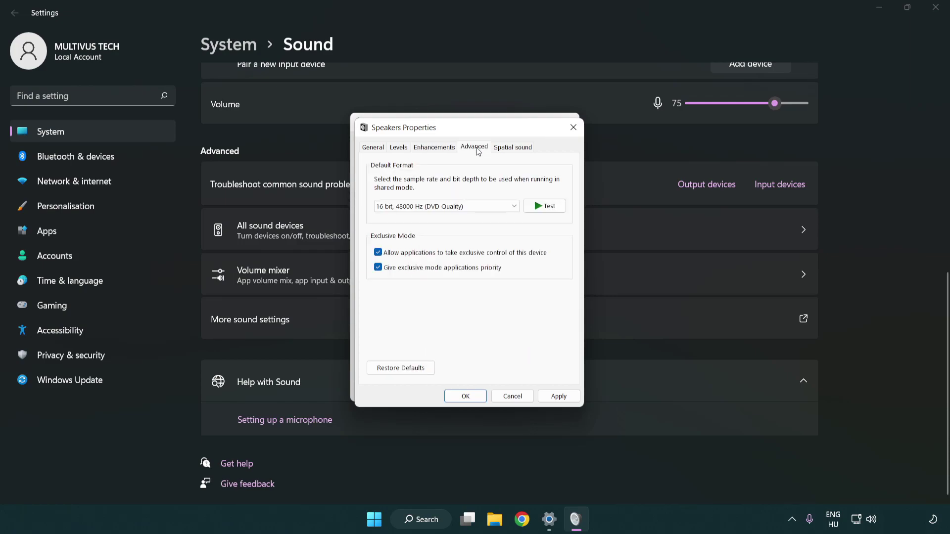
pyautogui.click(426, 206)
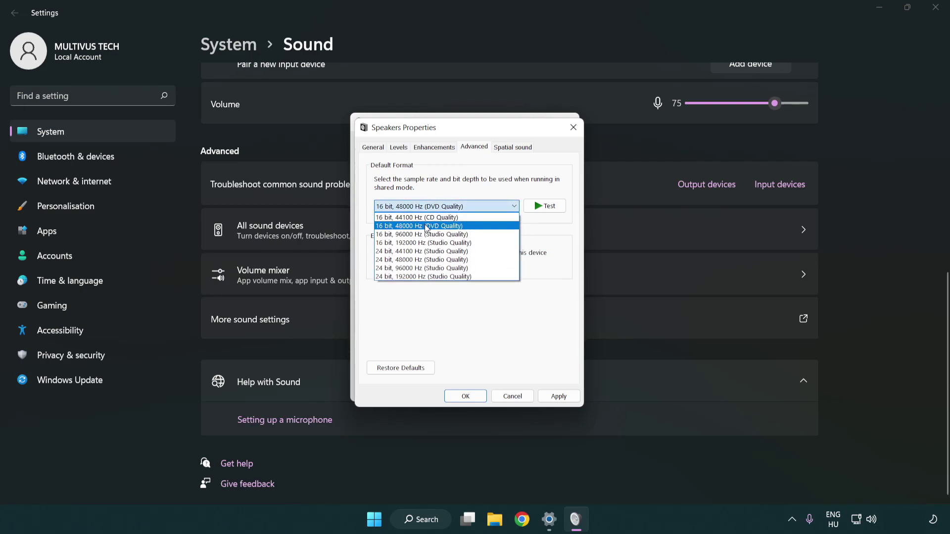
pyautogui.click(426, 228)
pyautogui.click(557, 396)
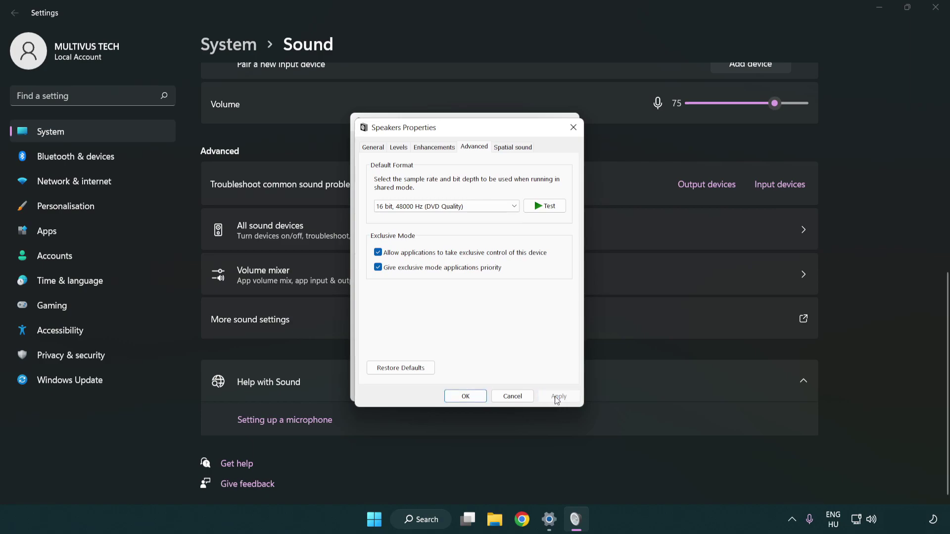
pyautogui.click(466, 397)
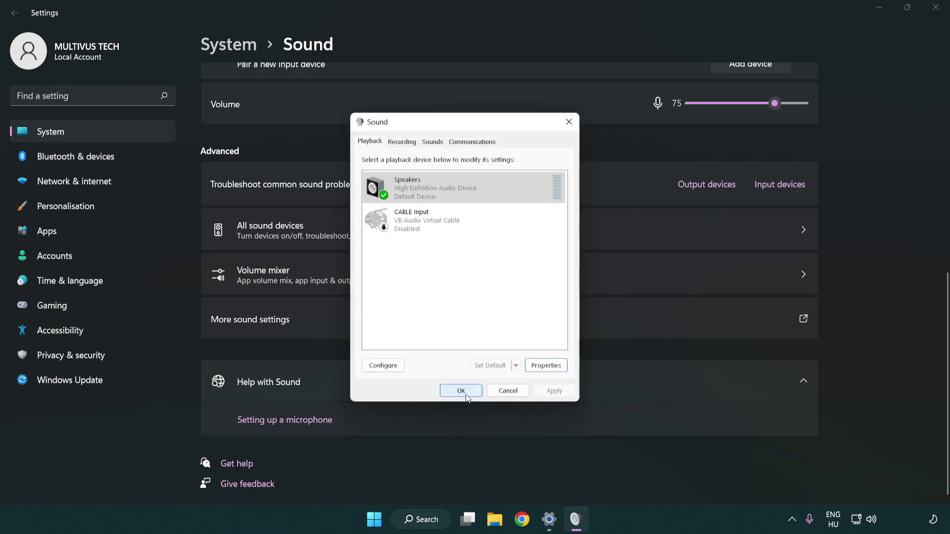
pyautogui.click(463, 394)
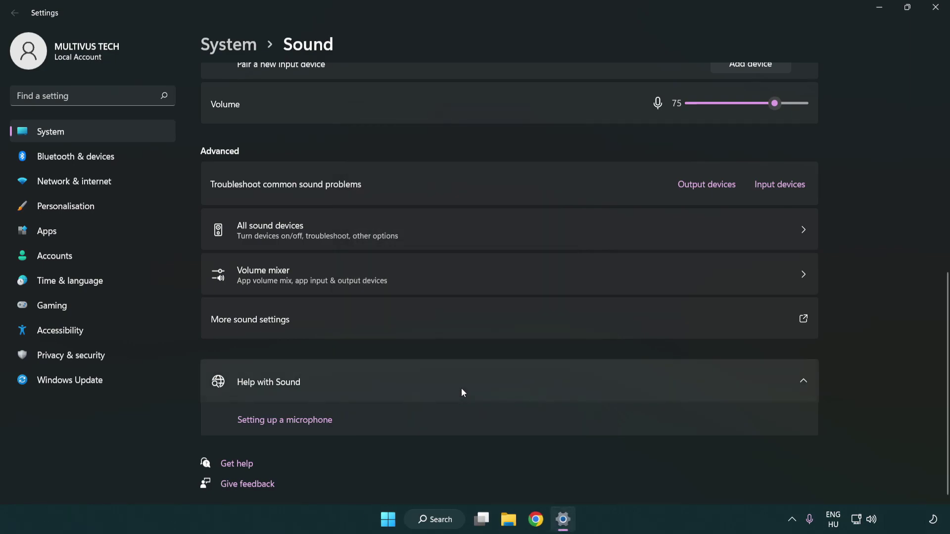
# Step: Close Settings and search Windows for 'device manager'
pyautogui.click(935, 8)
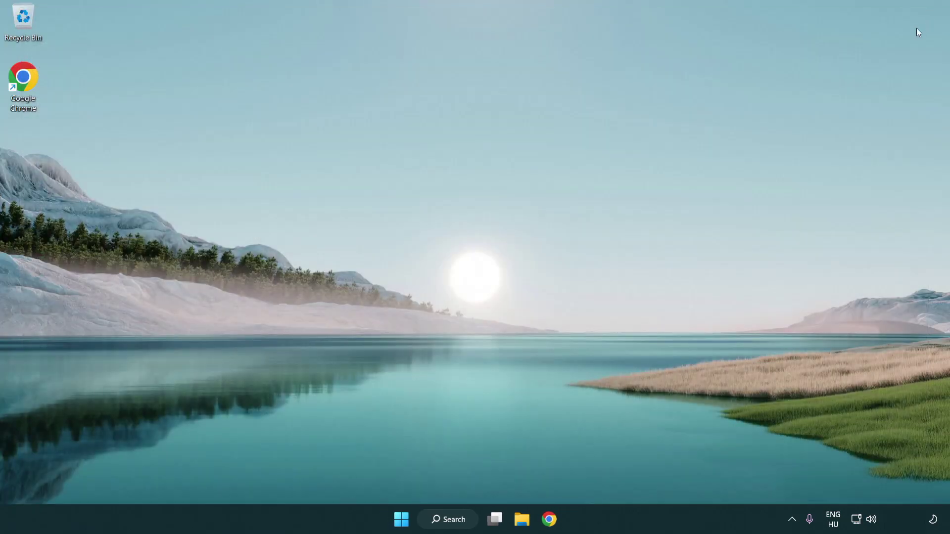
pyautogui.click(402, 523)
pyautogui.click(630, 478)
pyautogui.click(459, 528)
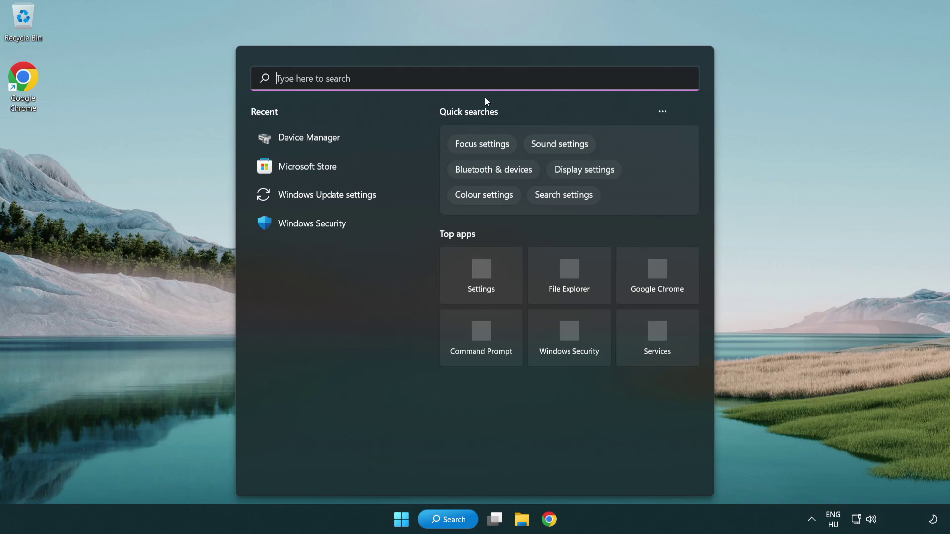
pyautogui.write('device manager')
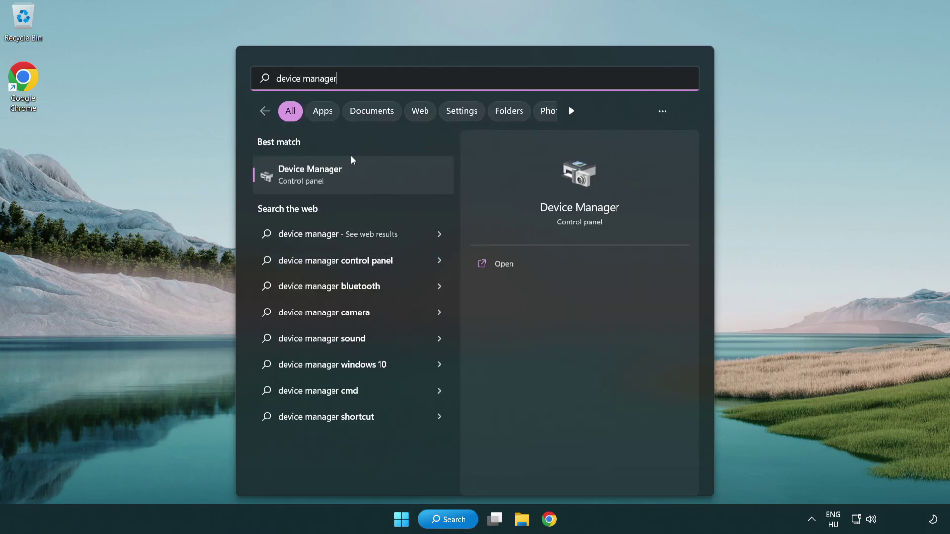
# Step: Open Device Manager, expand Sound, video and game controllers, and bring up High Definition Audio Device's actions
pyautogui.click(389, 179)
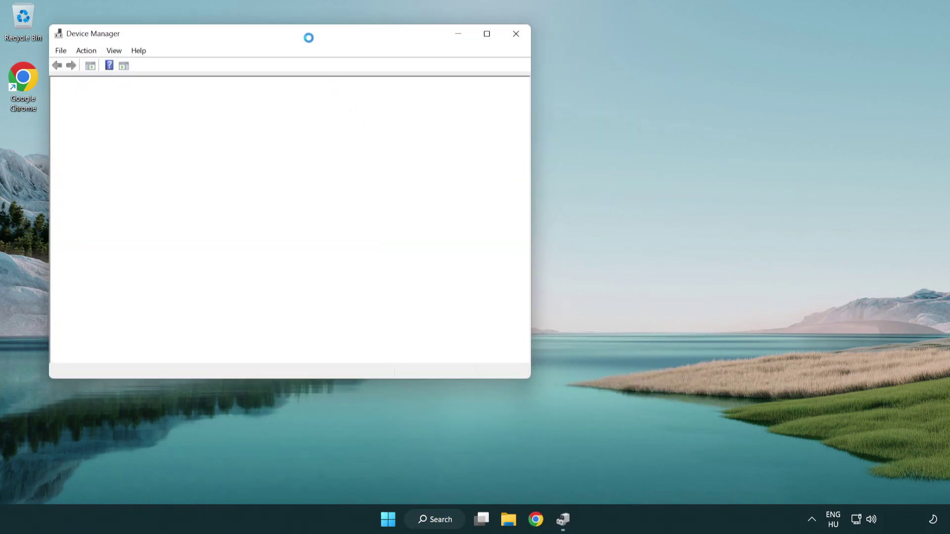
pyautogui.moveTo(301, 30); pyautogui.dragTo(478, 88)
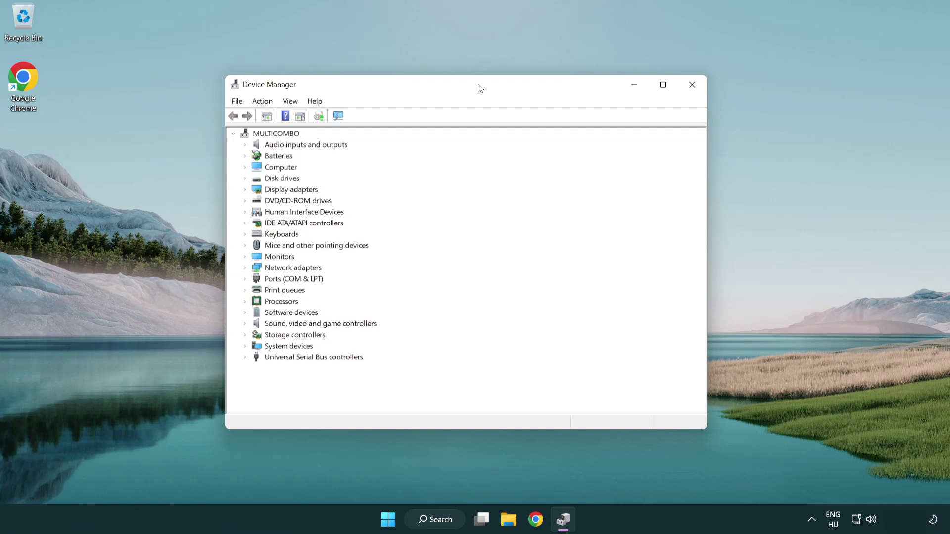
pyautogui.click(339, 327)
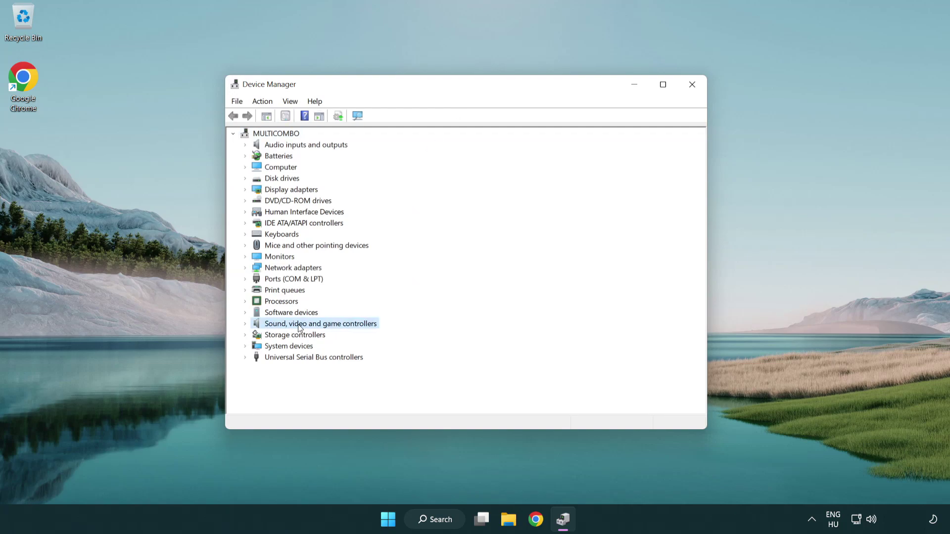
pyautogui.click(245, 324)
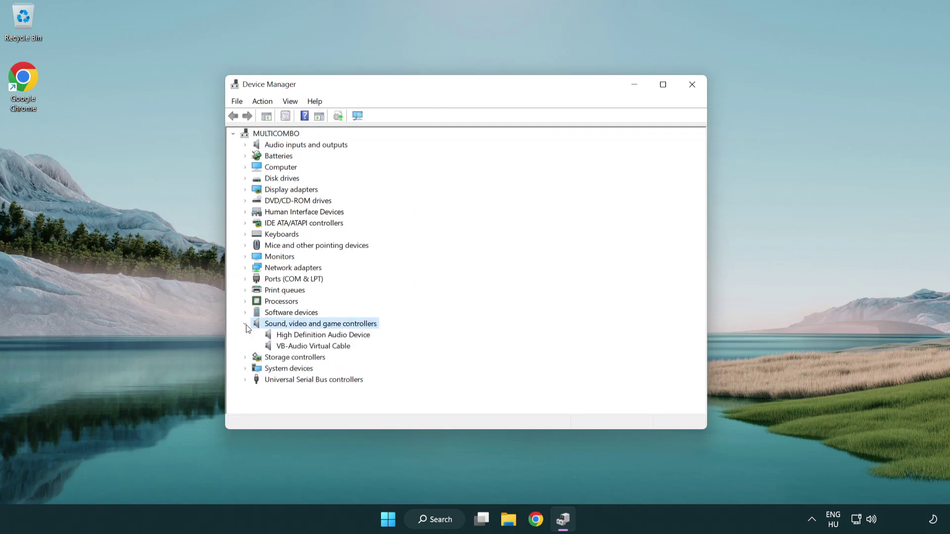
pyautogui.click(295, 336)
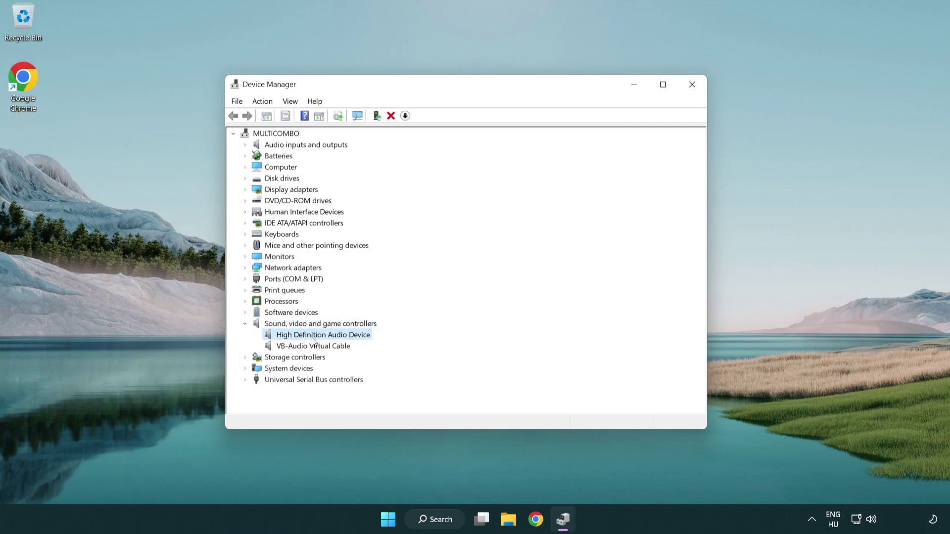
pyautogui.rightClick(331, 335)
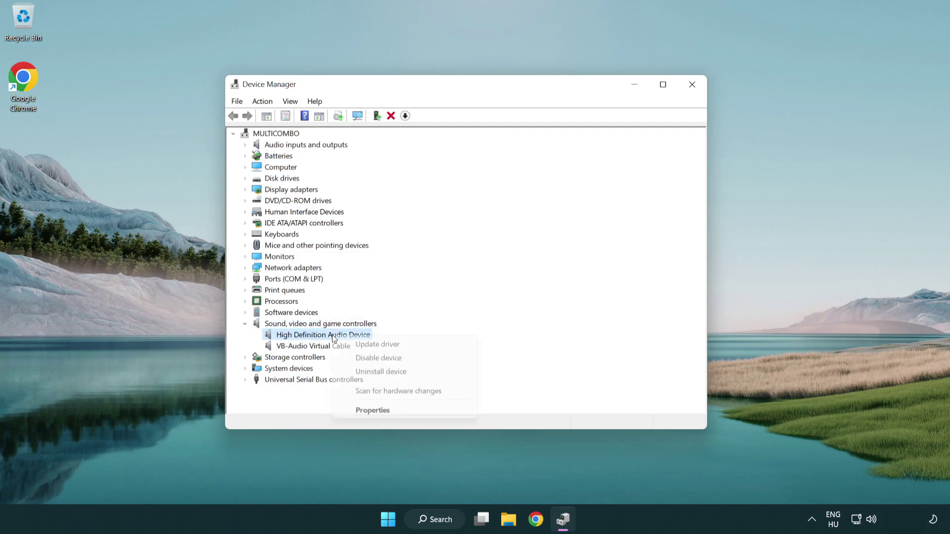
# Step: Reinstall the High Definition Audio Device driver by picking it from the compatible driver list
pyautogui.click(409, 343)
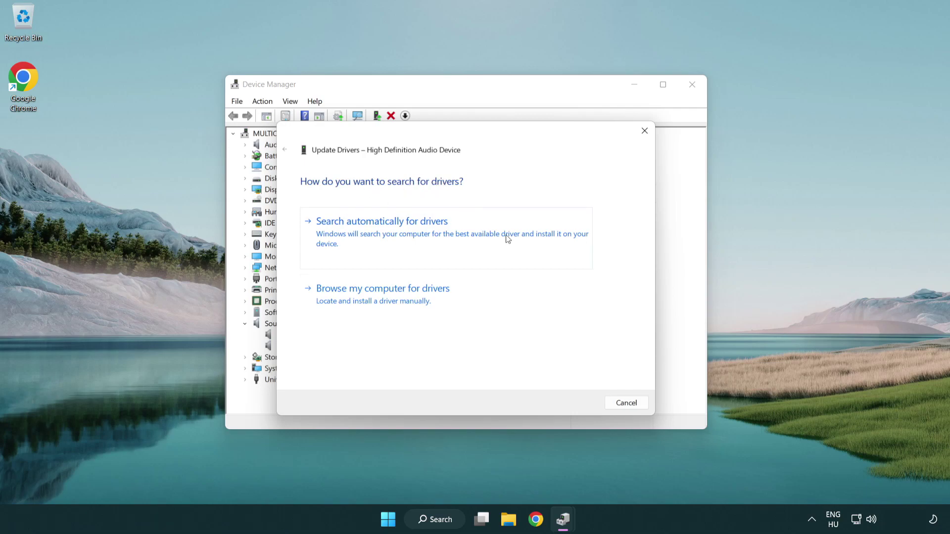
pyautogui.click(385, 311)
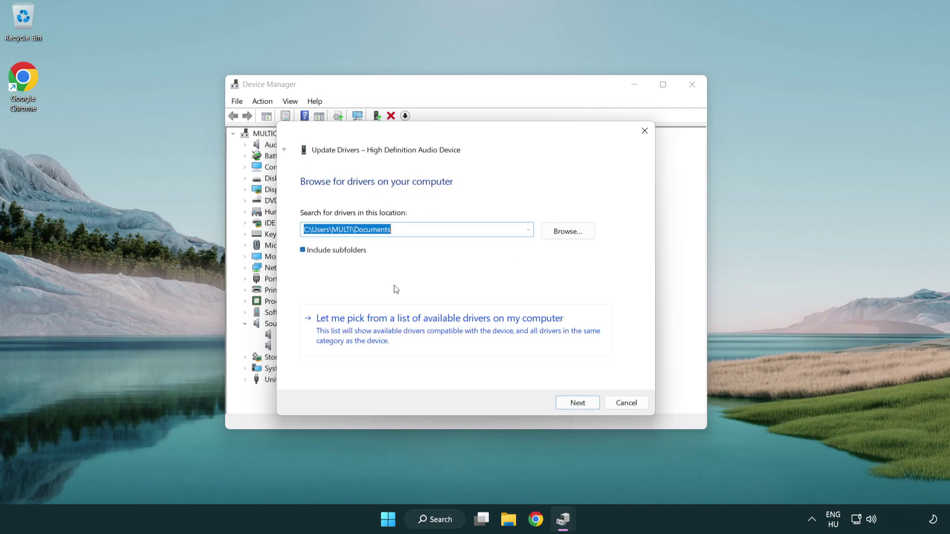
pyautogui.click(458, 337)
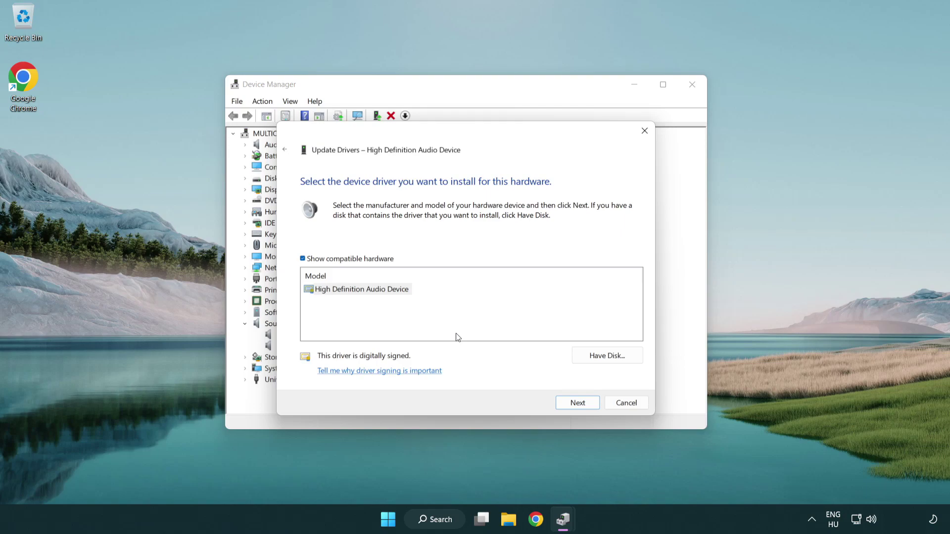
pyautogui.click(322, 300)
pyautogui.click(304, 292)
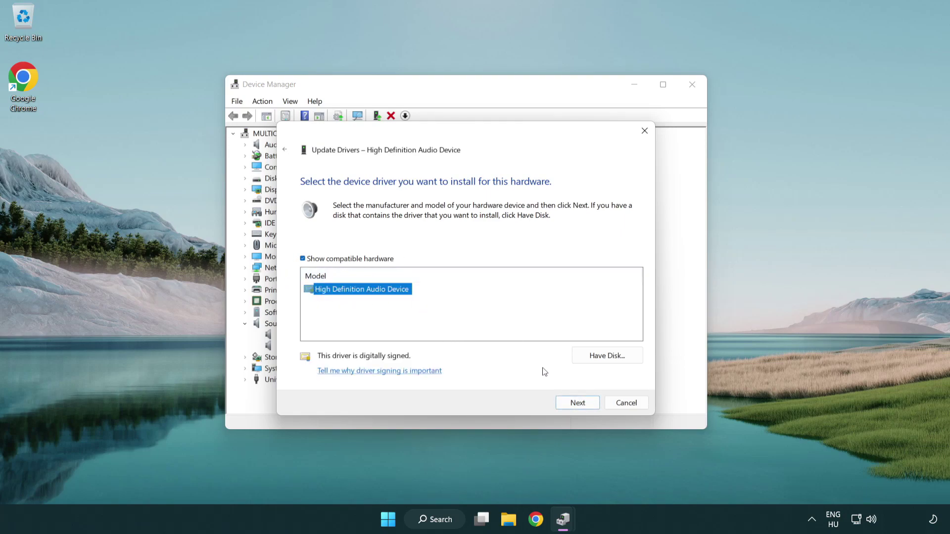
pyautogui.click(589, 406)
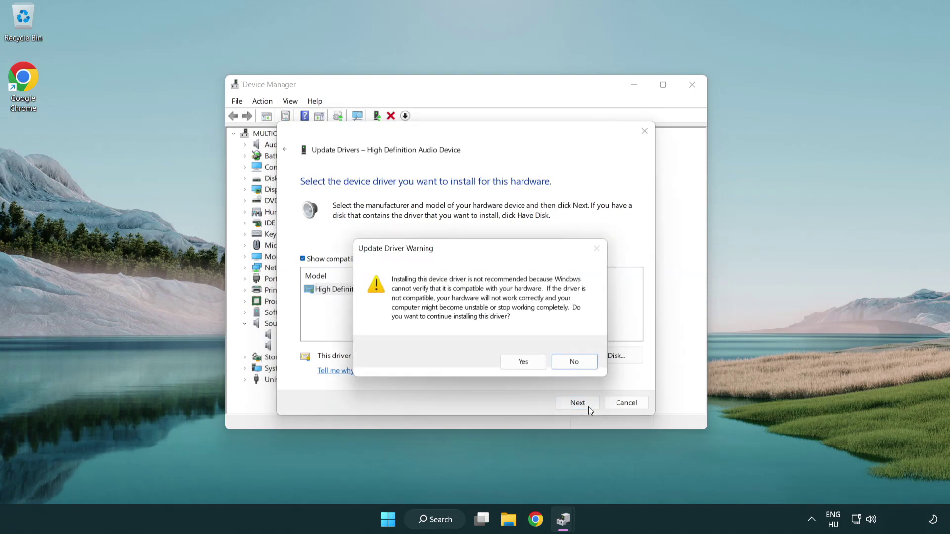
pyautogui.click(524, 364)
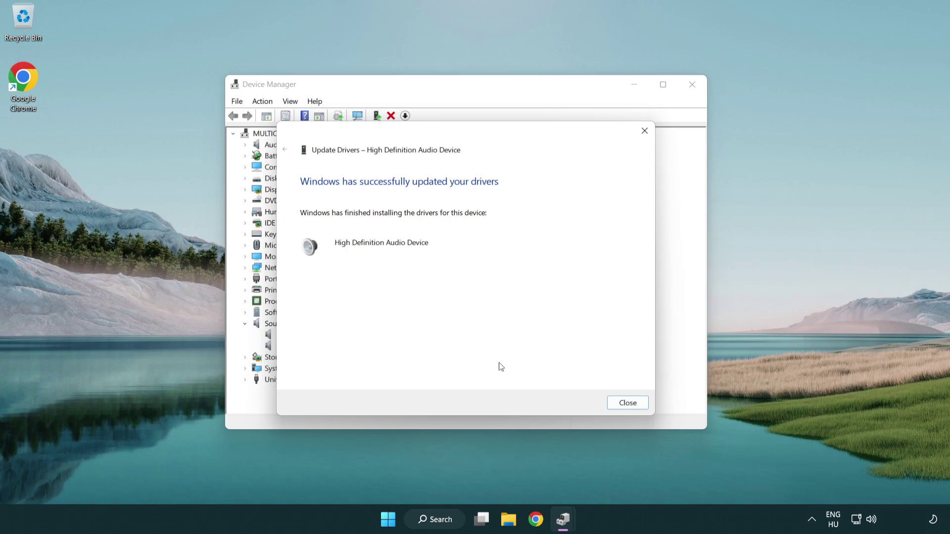
pyautogui.click(628, 404)
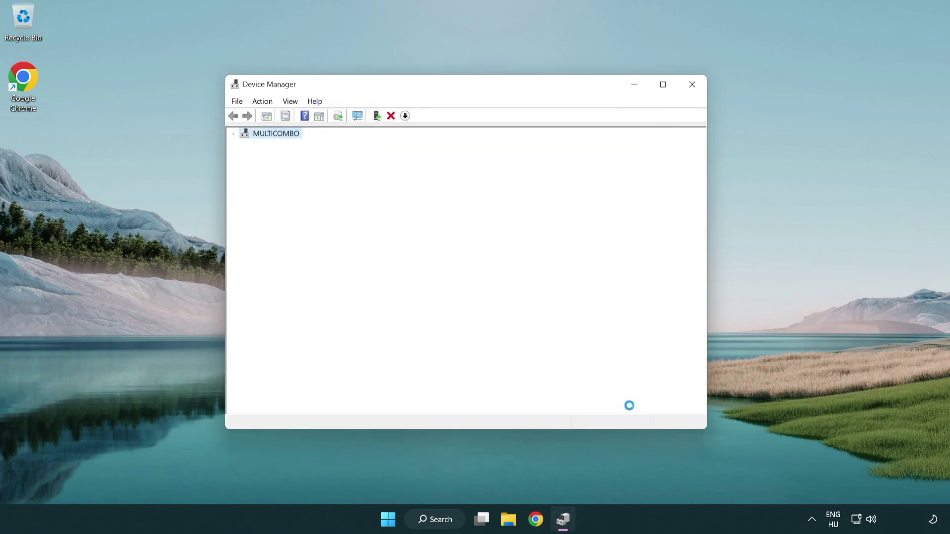
# Step: Close Device Manager and open the Start menu's power options
pyautogui.click(692, 85)
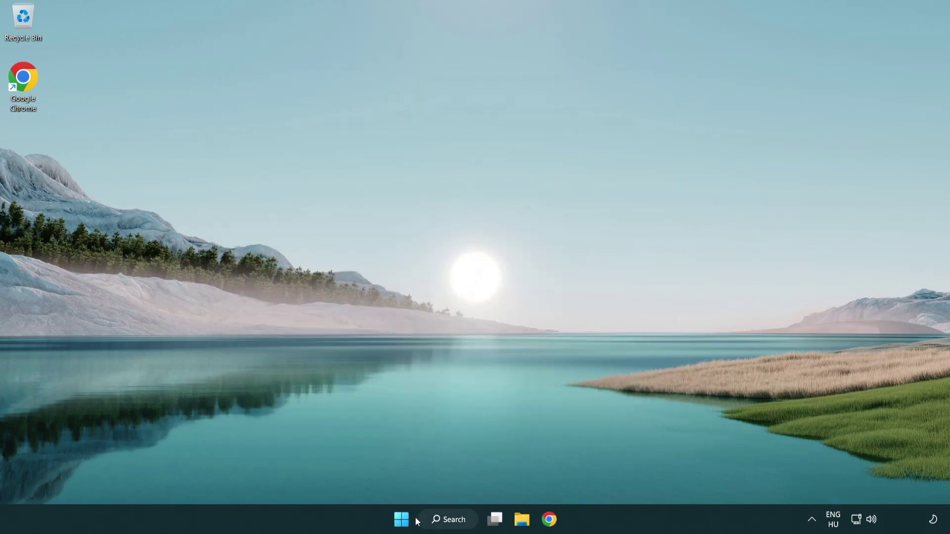
pyautogui.click(402, 518)
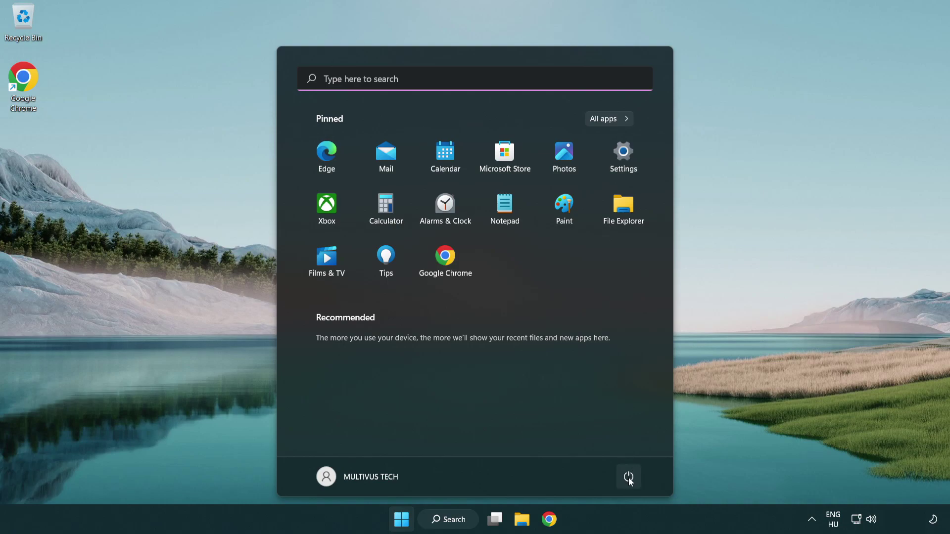
pyautogui.click(628, 478)
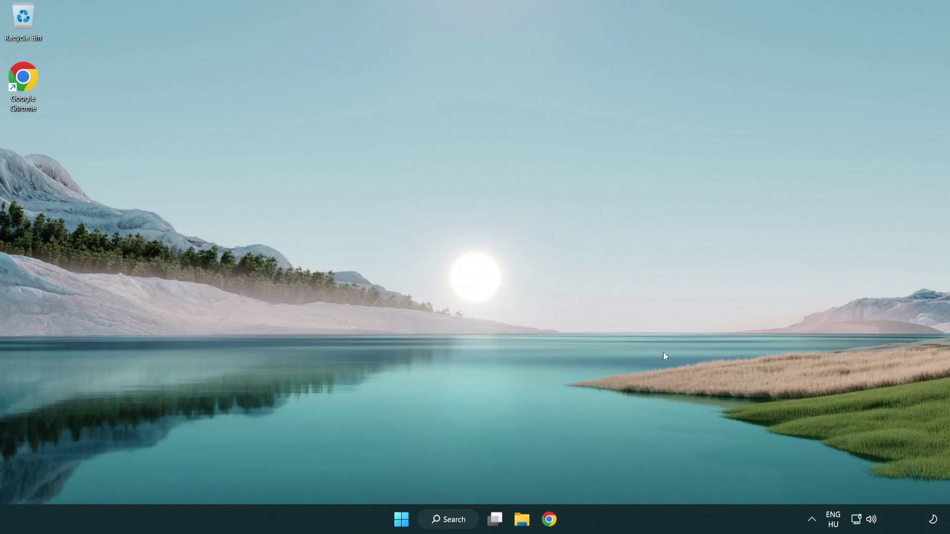
# Step: Launch the Playing Audio troubleshooter from the taskbar speaker icon's sound options
pyautogui.rightClick(873, 523)
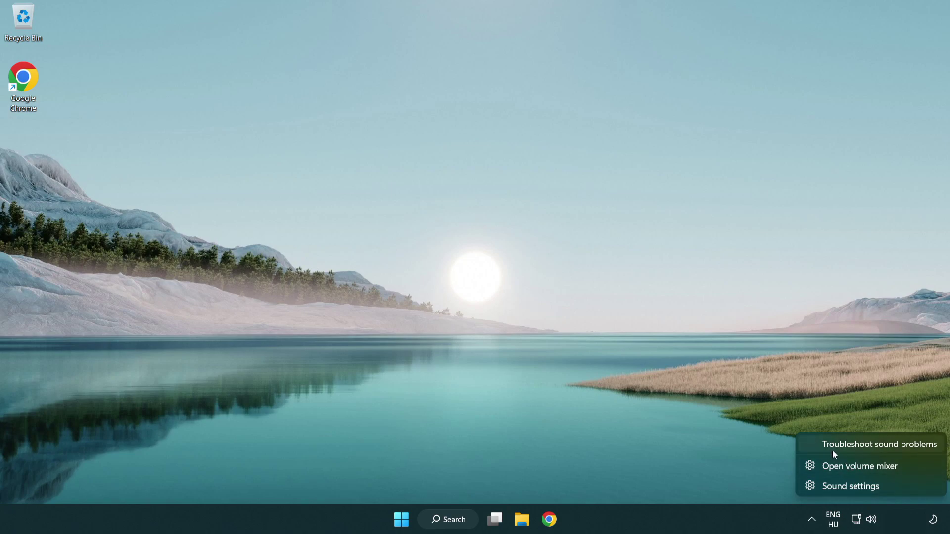
pyautogui.click(867, 448)
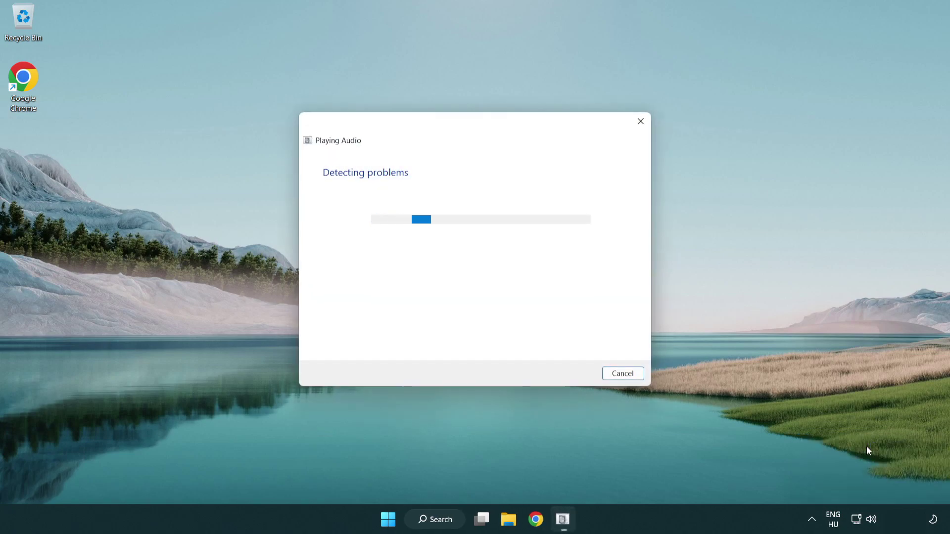